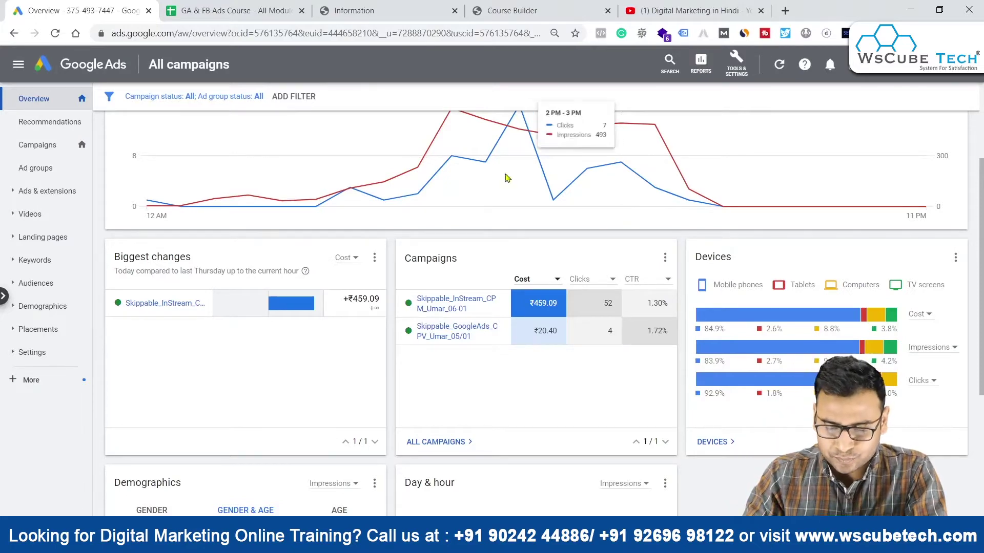
- Bring the Notepad notes forward, then move and enlarge the window
key(alt+Tab)
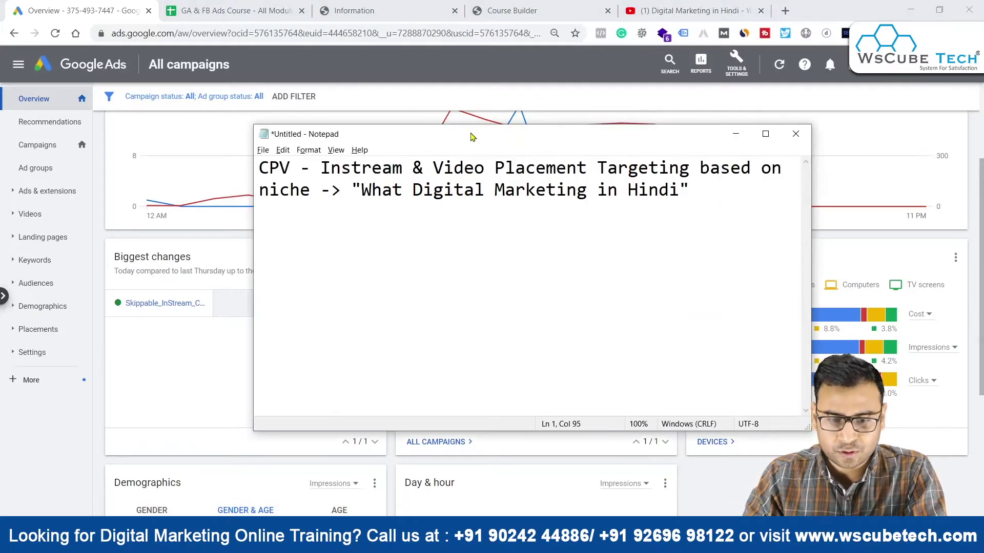
drag(470, 137, 378, 125)
drag(714, 417, 900, 474)
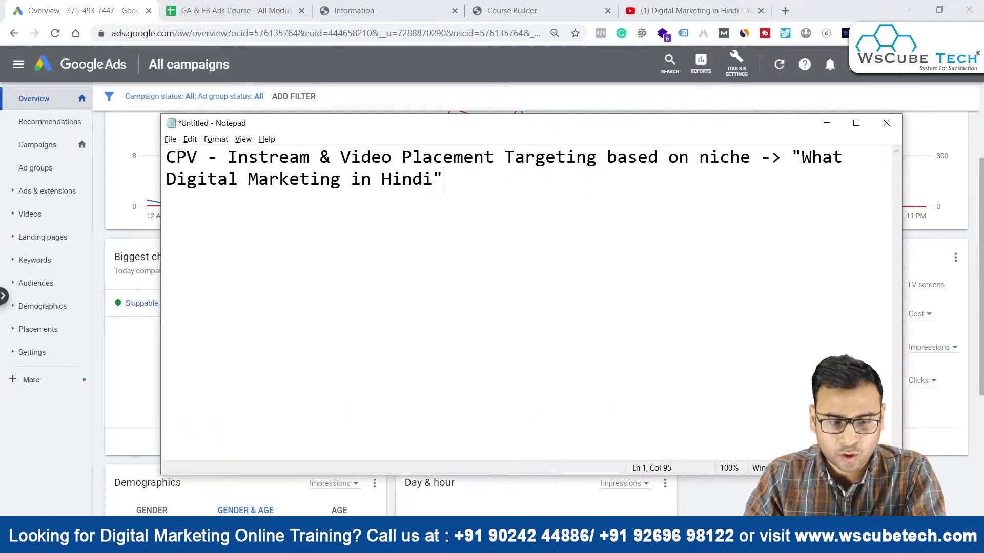
drag(652, 133, 579, 134)
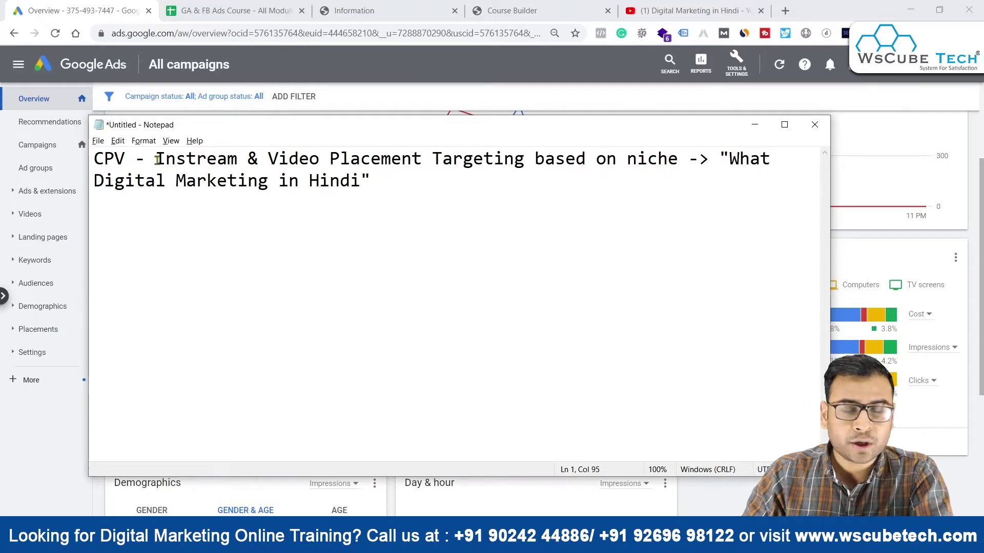
- Insert a blank top line and add 'Bidding Strategy = ' before CPV, breaking after it
key(ctrl+Home)
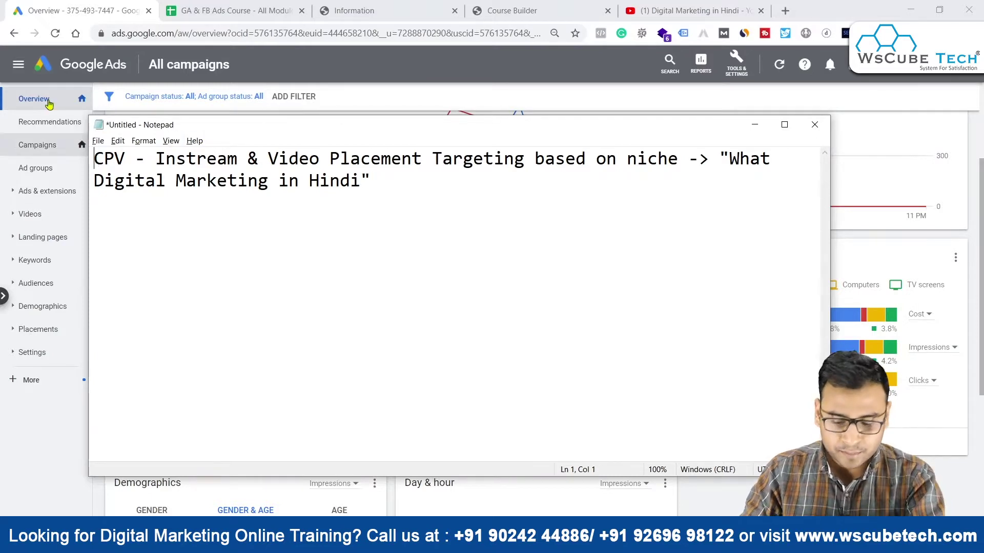
key(Return)
text(Bidding )
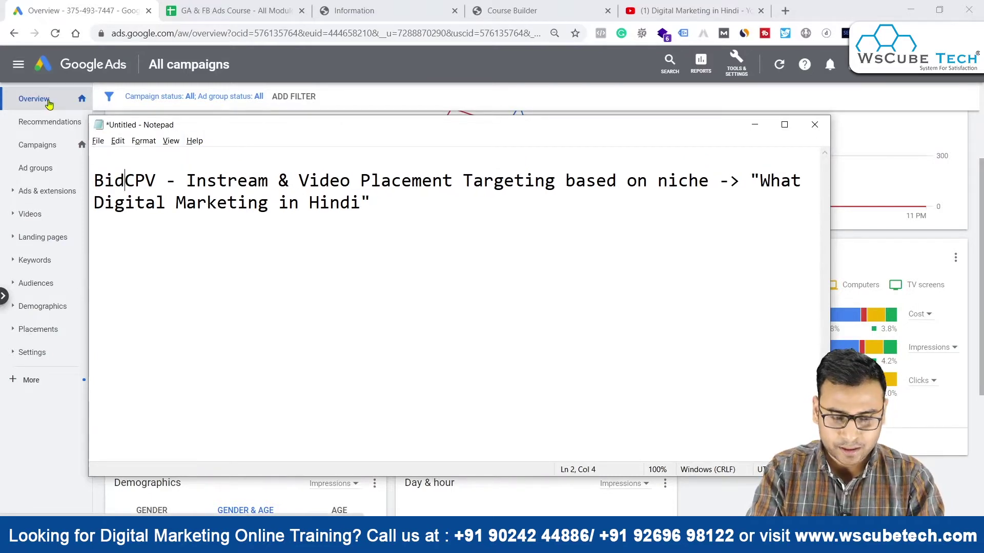
text(Strategy )
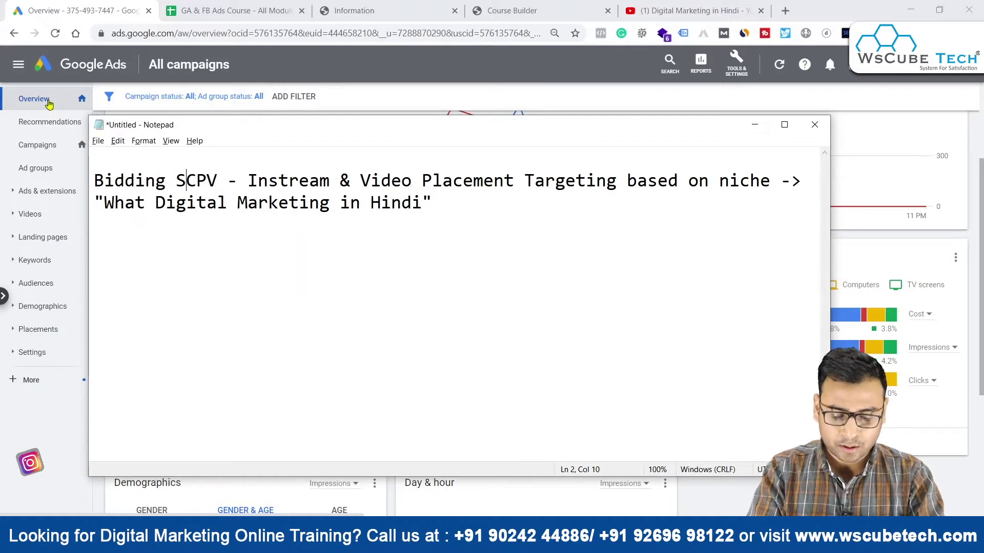
text(=)
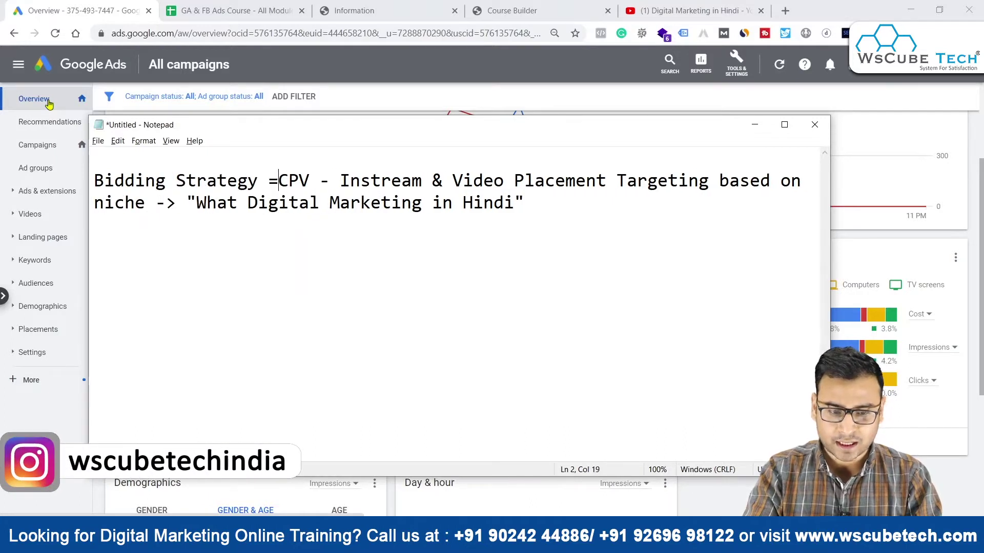
key(Right)
key(Right)
key(Right)
key(Right)
key(Right)
key(Right)
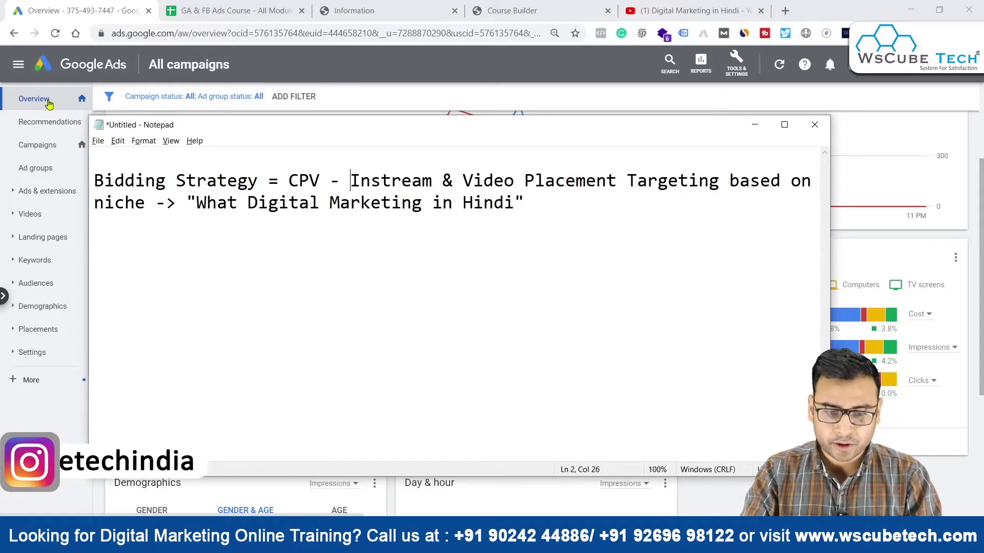
key(Return)
- Add 'Video Types :' and put Instream and Video Placement on their own lines
text(Video Tup)
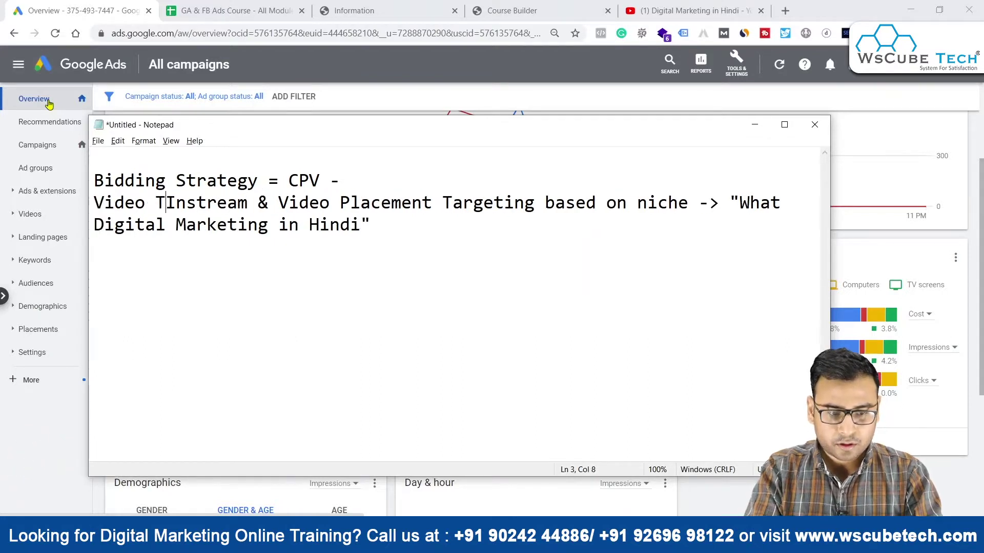
key(BackSpace)
key(BackSpace)
text(ypes )
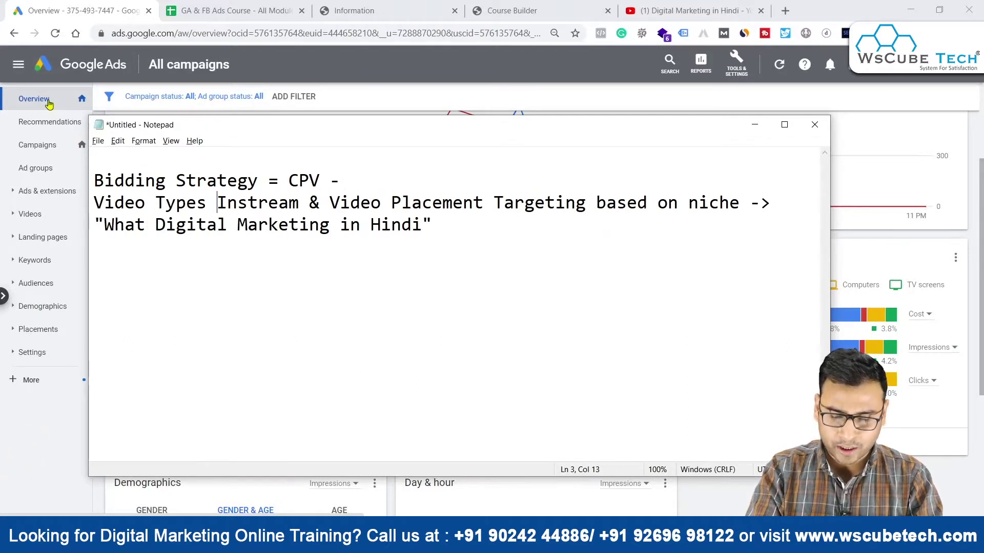
text(:)
key(Return)
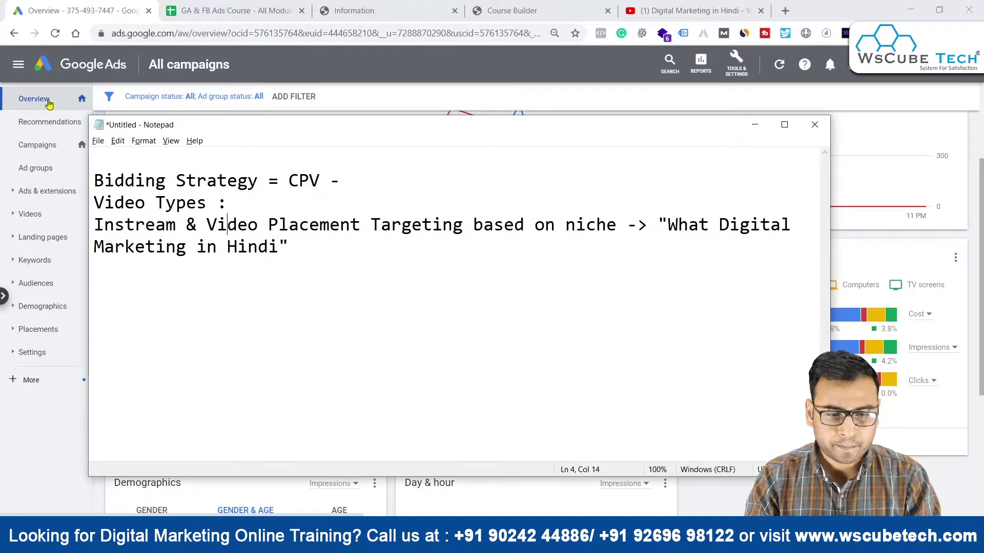
key(Return)
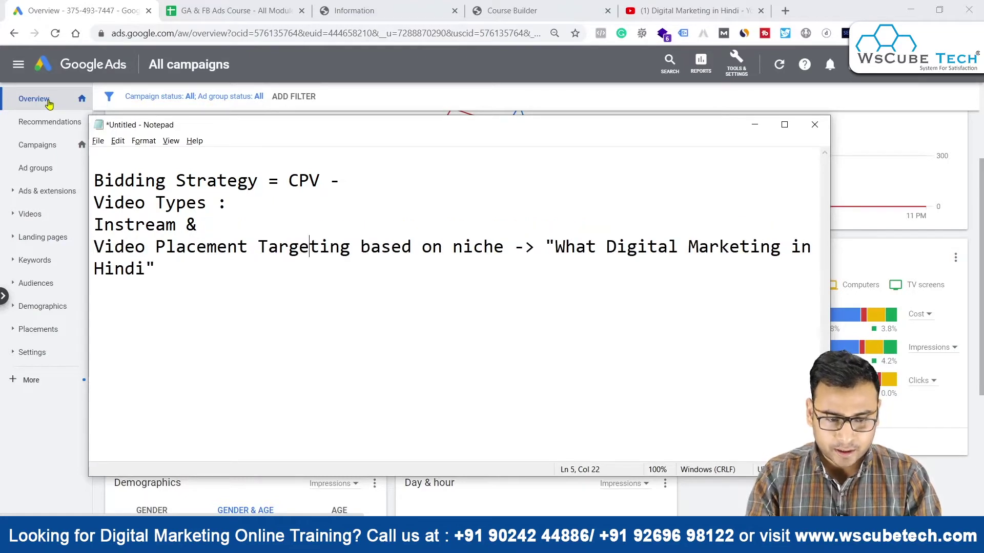
- Add an 'Audience =>' line after 'Instream &' and insert '(' before Placement
key(Up)
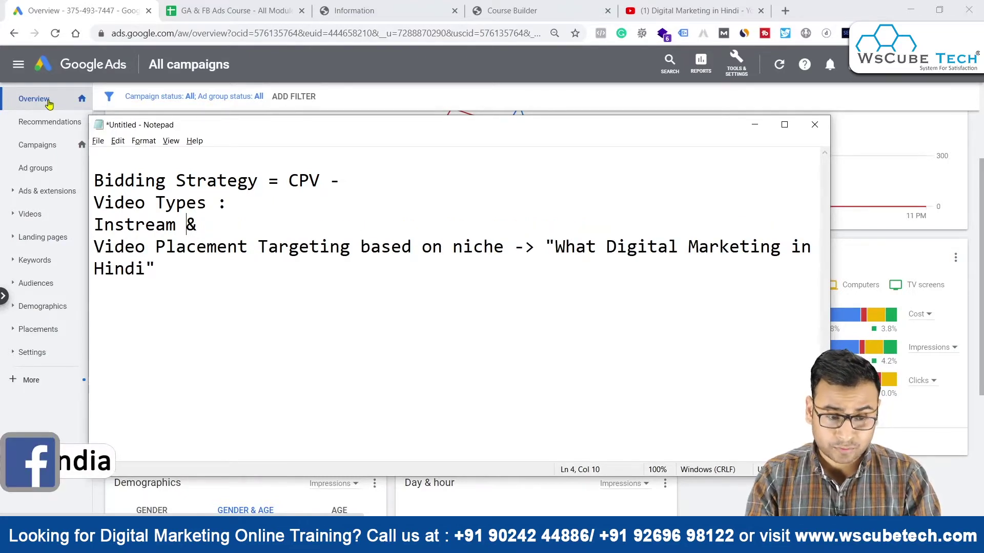
key(Return)
text(Au)
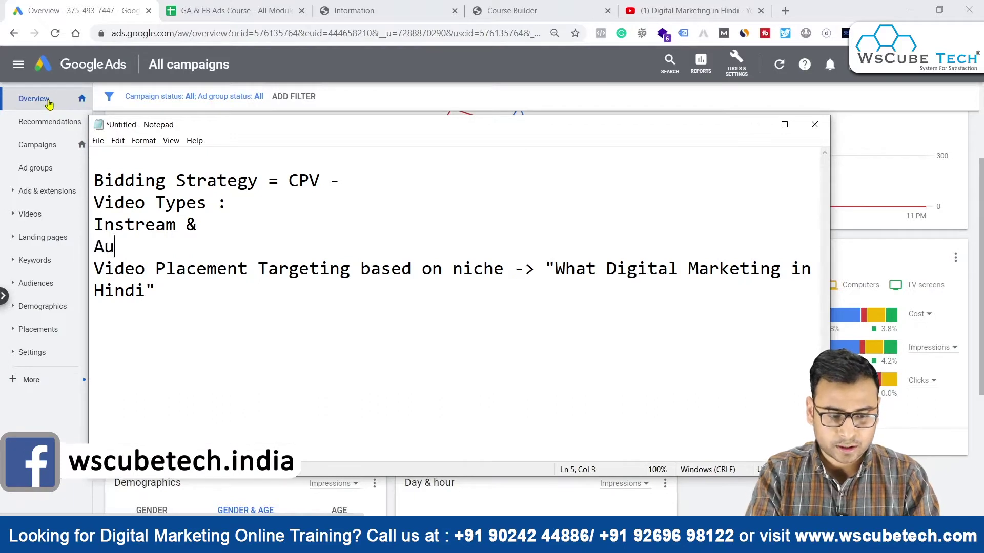
text(dience =>)
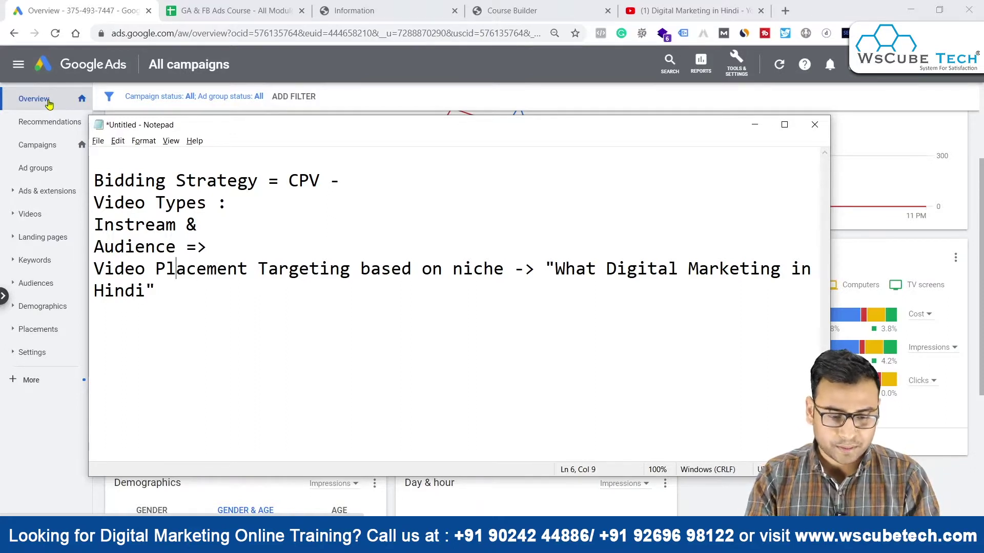
text(()
key(Right)
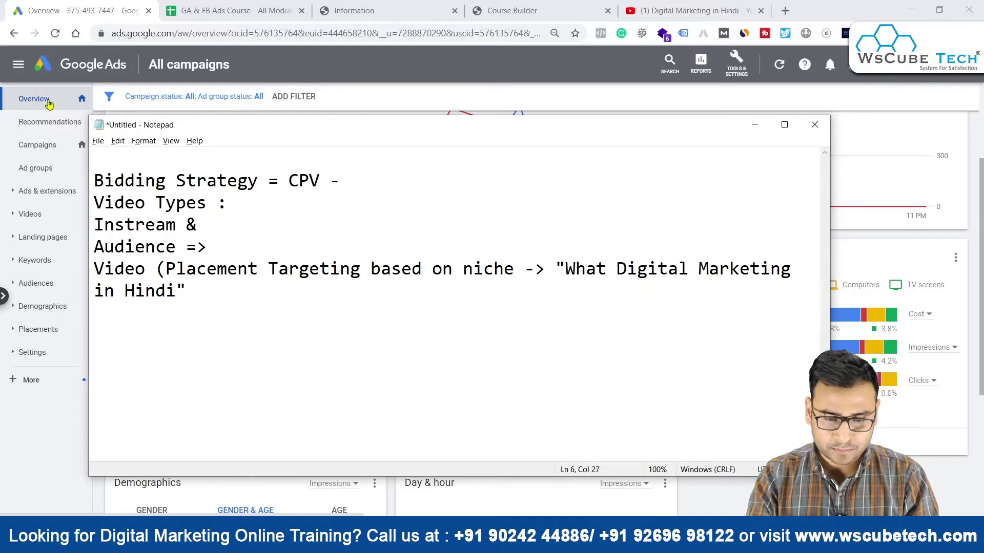
key(Right)
key(Right)
key(Right)
key(Right)
key(Right)
key(Right)
key(Right)
key(Right)
key(Right)
key(Right)
key(Right)
key(Right)
key(Right)
key(Right)
key(Right)
key(Right)
key(Right)
key(Right)
key(Right)
key(Right)
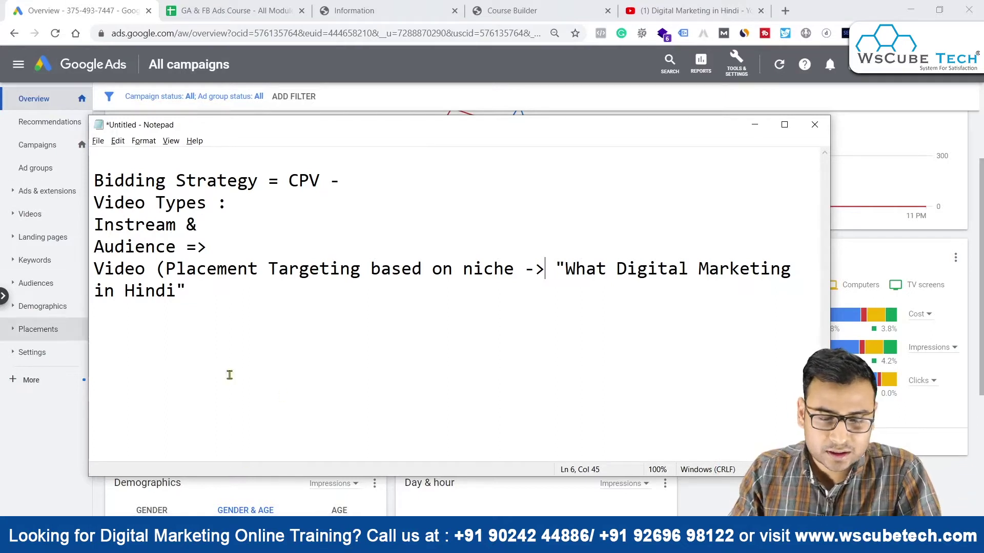
click(519, 268)
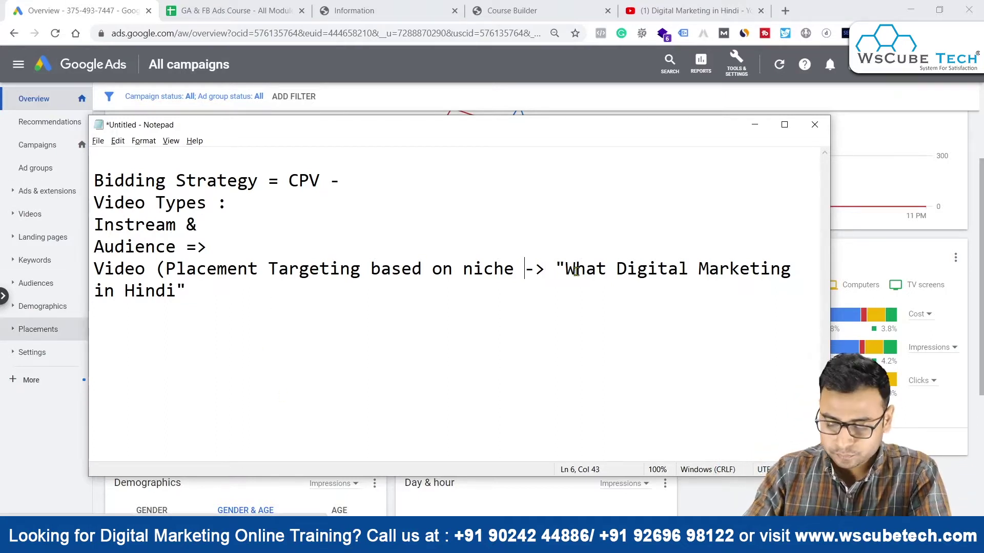
- Close the parenthesis after 'niche' and highlight CPV in the bidding strategy line
key(BackSpace)
text())
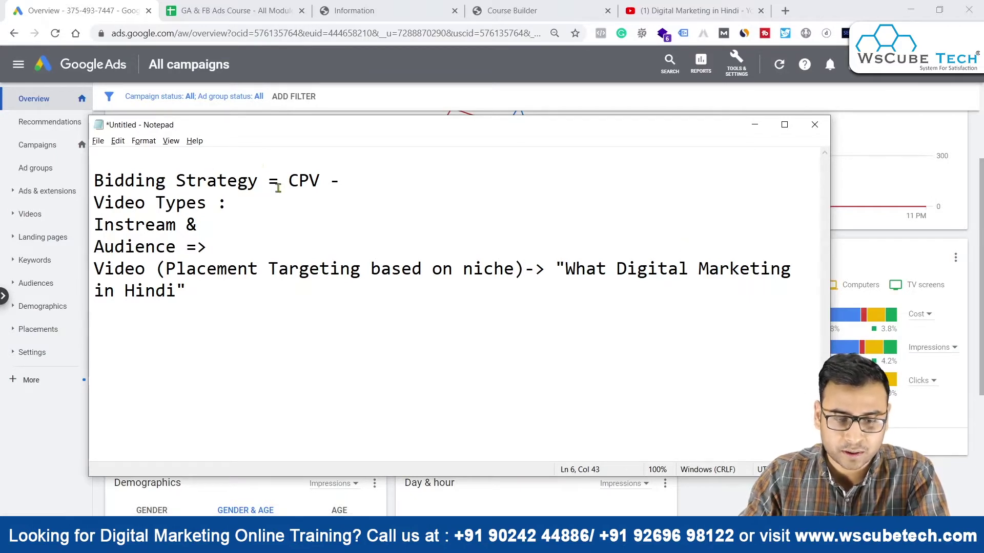
drag(278, 182, 329, 175)
click(311, 203)
- Highlight the Instream line and 'What Digital Marketing in Hindi' phrase, then minimize Notepad
drag(134, 228, 109, 267)
click(200, 227)
click(250, 232)
click(277, 296)
drag(565, 270, 187, 296)
click(428, 303)
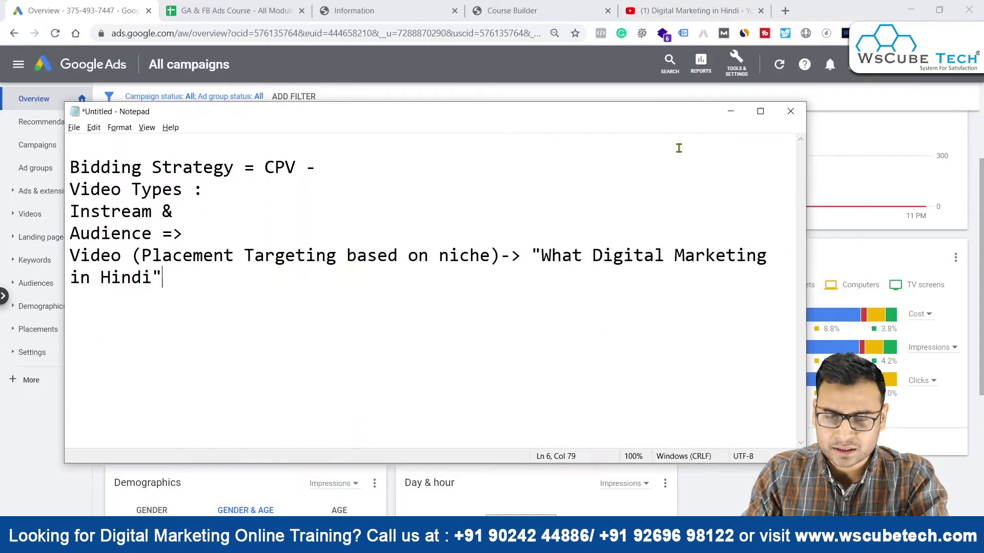
click(727, 109)
- Start a new Video campaign without goal guidance as a Custom video campaign
scroll(287, 143, up, 4)
click(203, 160)
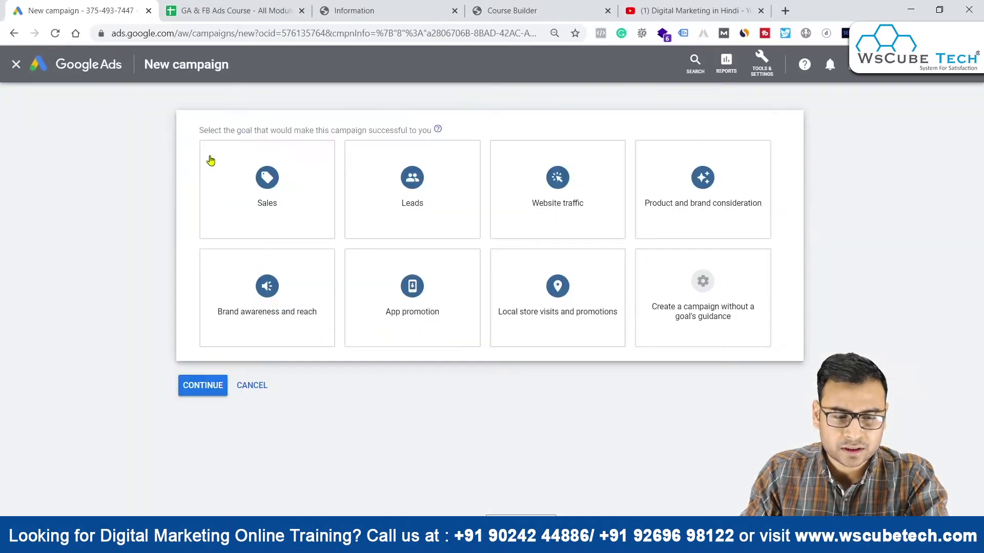
click(751, 301)
click(724, 220)
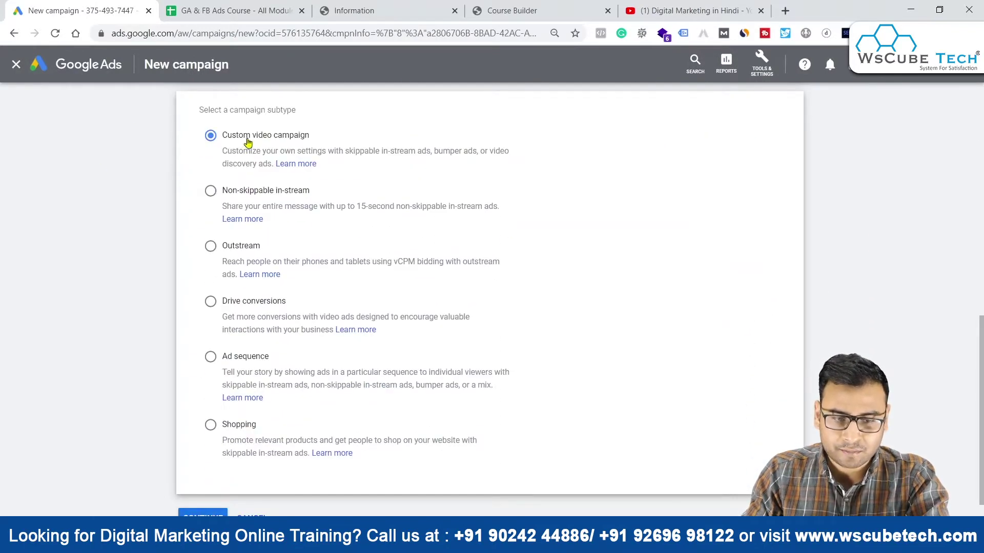
scroll(376, 363, down, 1)
click(203, 464)
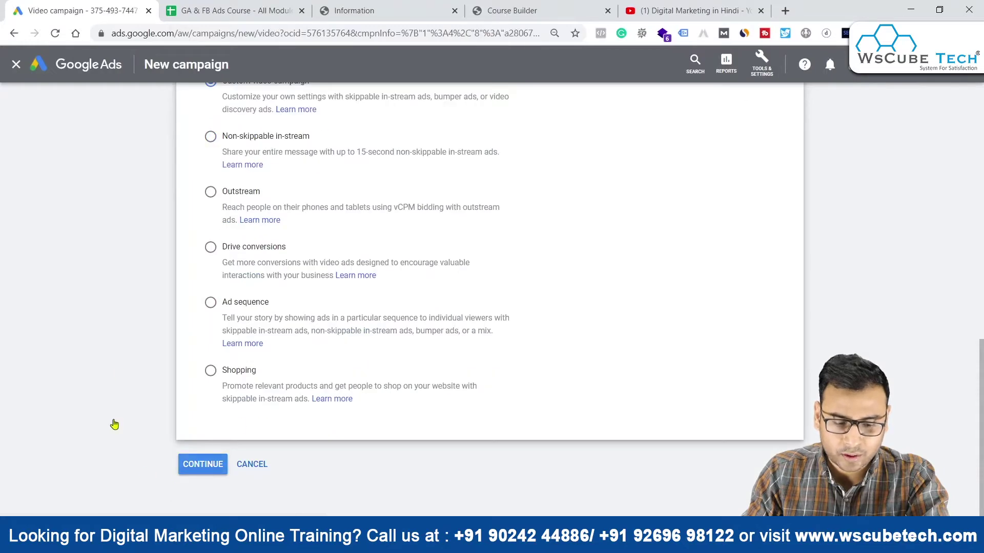
triple_click(305, 247)
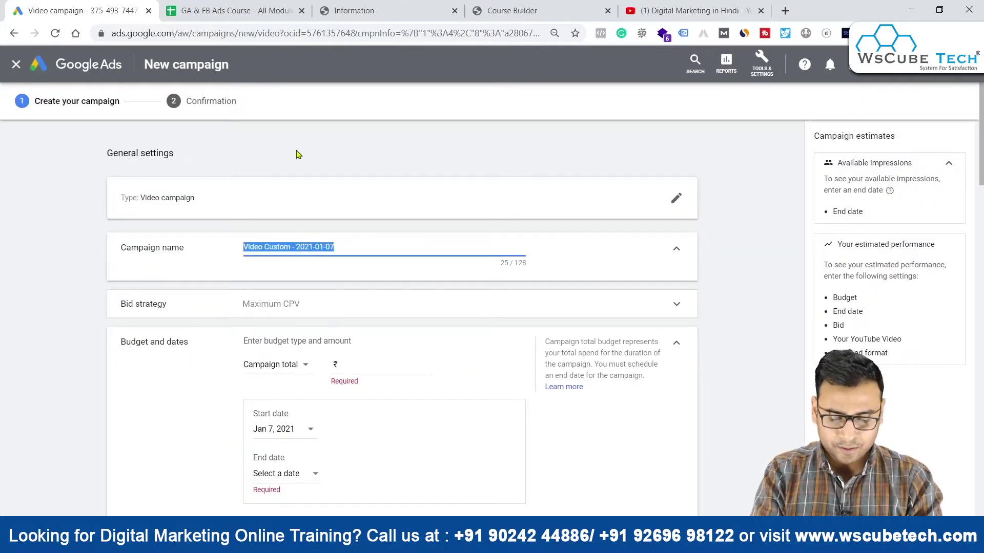
- Name the campaign 'PLacementBased_CPV' followed by the creator's name
text(V)
key(BackSpace)
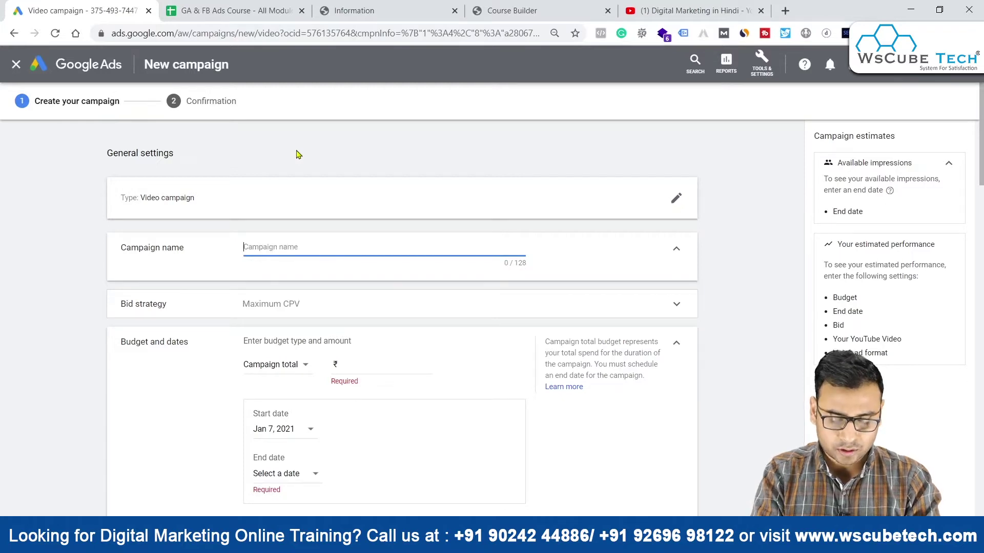
text(pace)
key(BackSpace)
key(BackSpace)
key(BackSpace)
key(BackSpace)
text(PL)
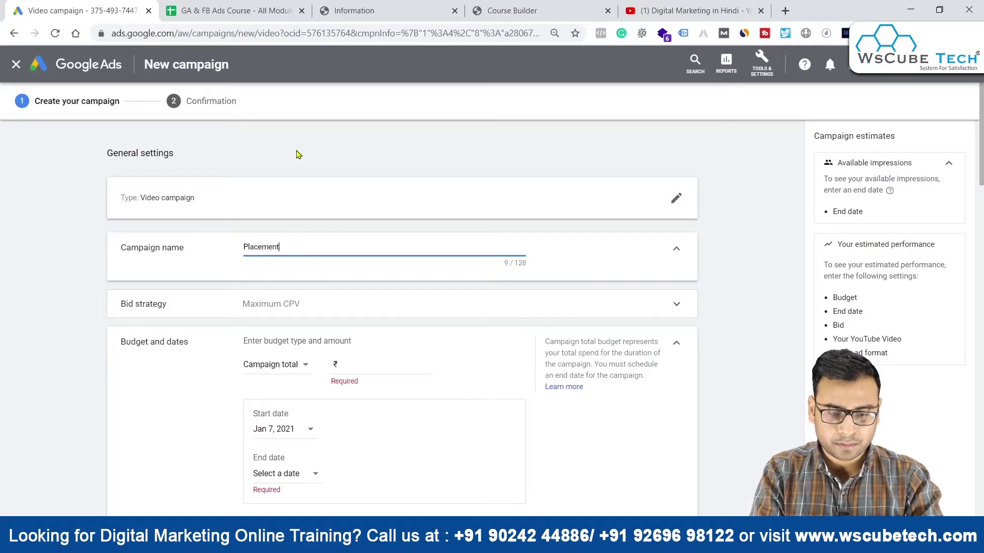
text(acementBased_)
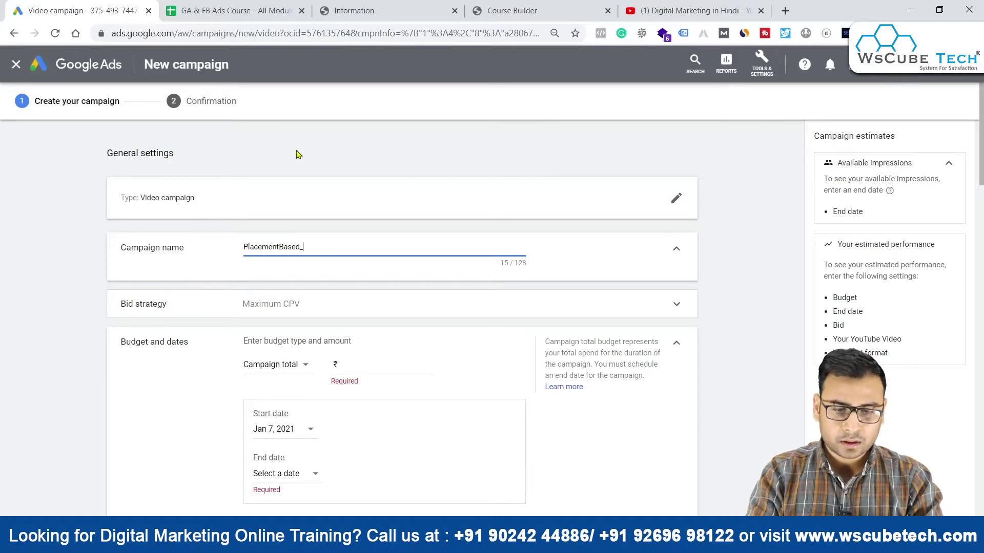
text(CPV)
key(BackSpace)
text(_Umar)
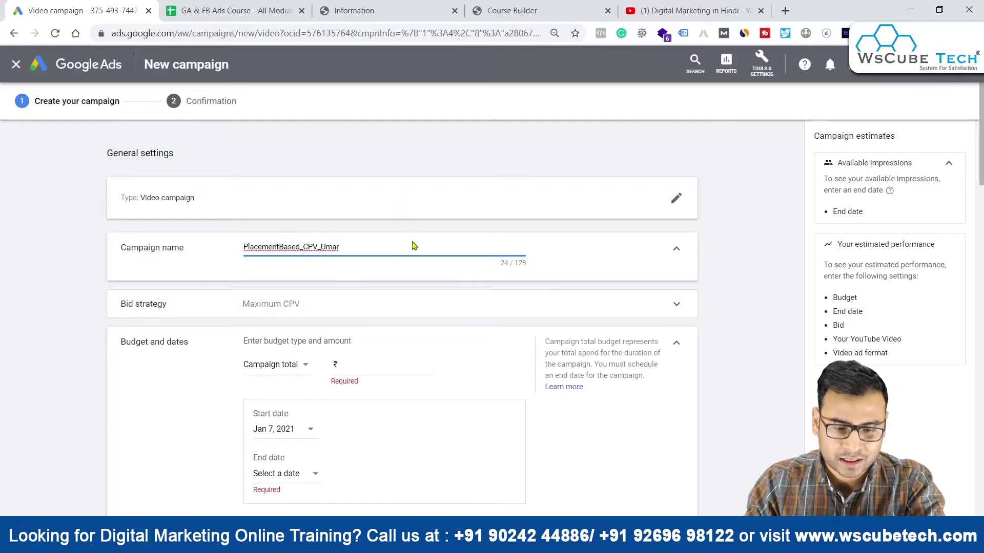
- Set a Daily budget of 500
scroll(413, 240, down, 1)
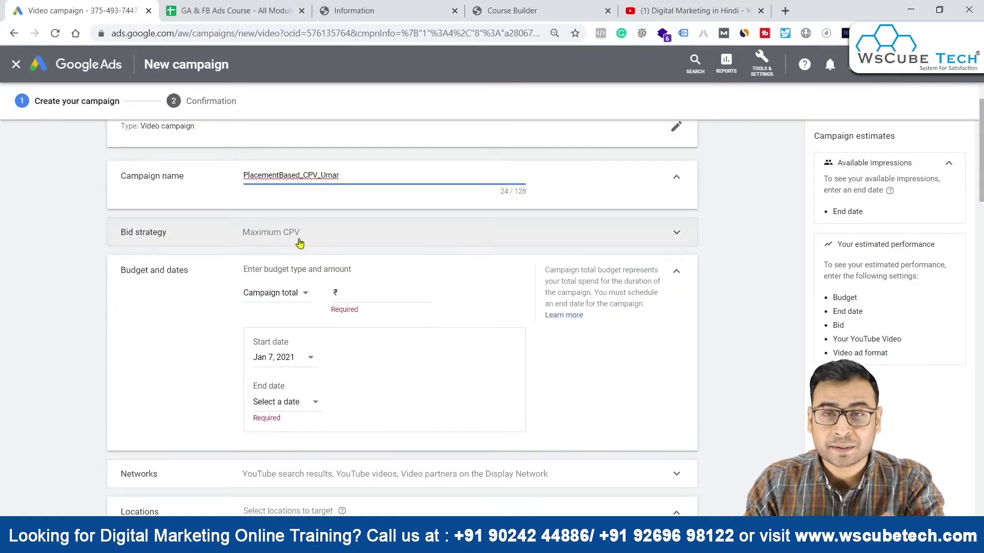
click(275, 293)
click(265, 306)
click(380, 291)
text(500)
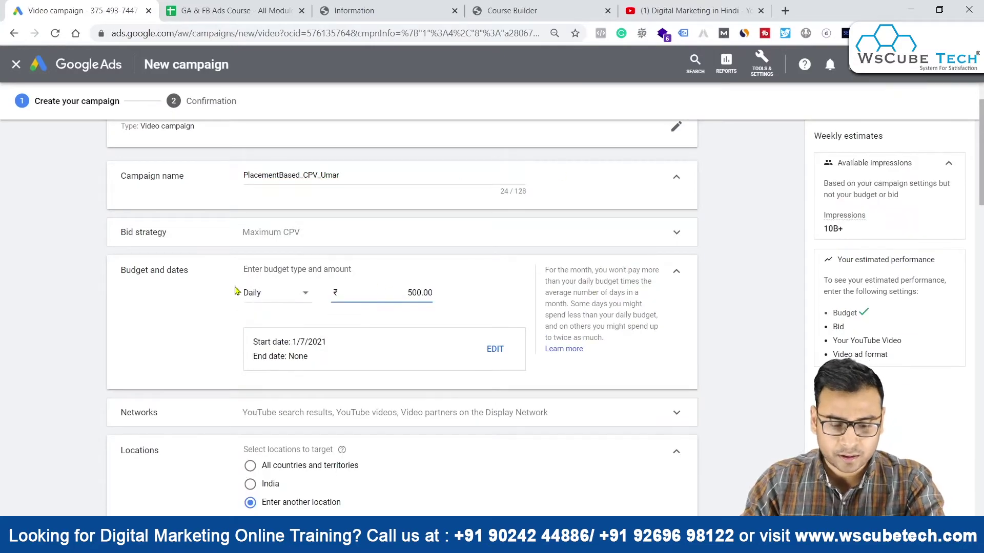
- Target India and limit Networks to YouTube videos, excluding search results and video partners
scroll(235, 291, down, 4)
click(252, 270)
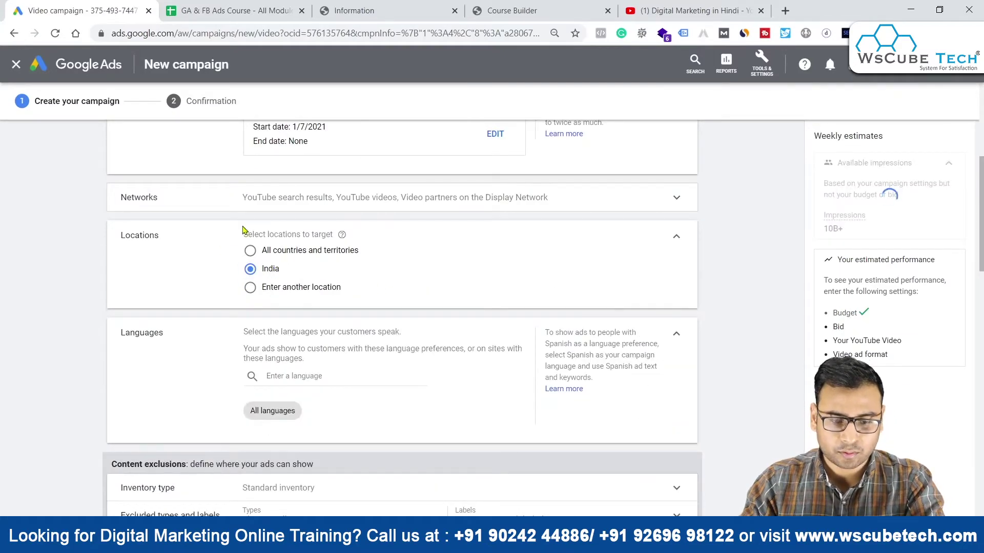
click(364, 208)
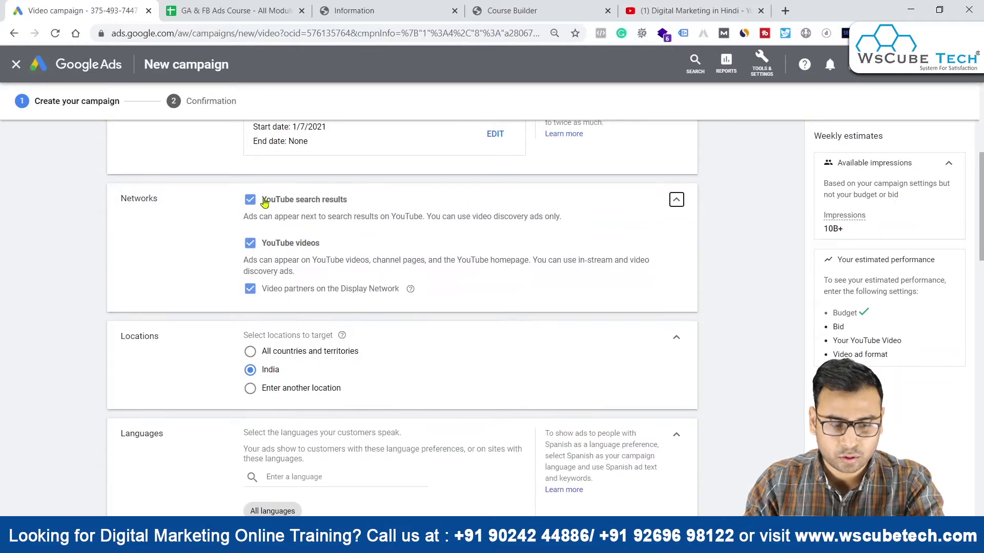
click(255, 200)
click(259, 289)
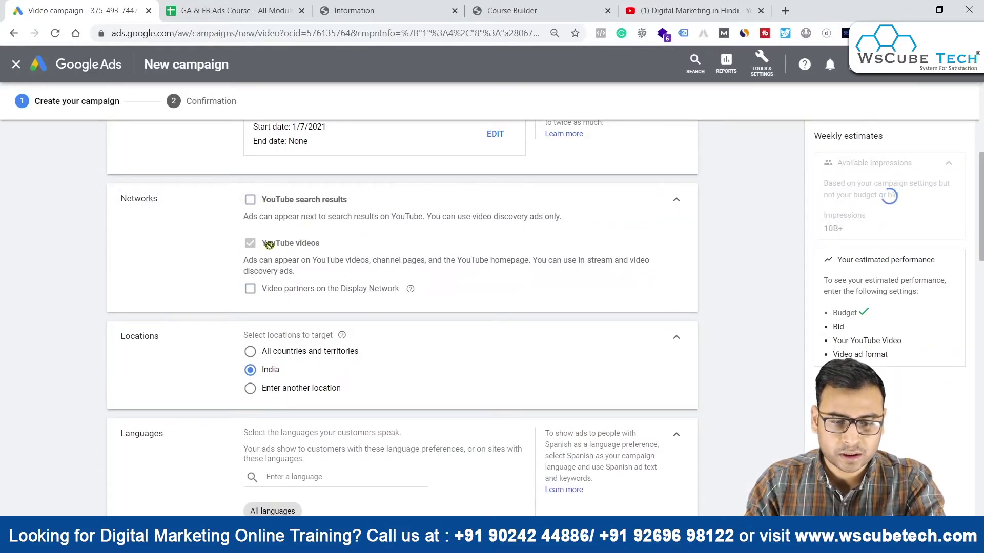
key(alt+Tab)
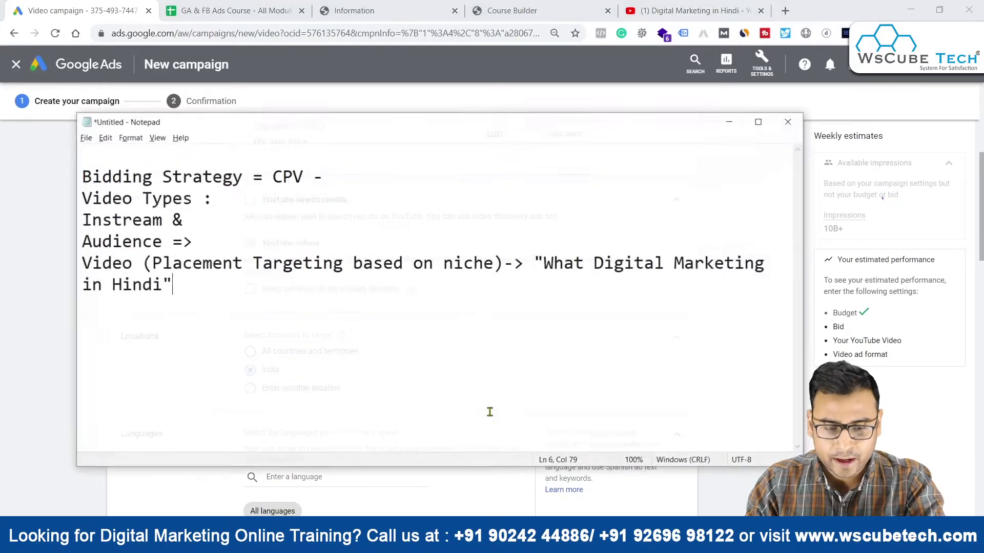
- Review the Instream note in Notepad, then minimize it
drag(91, 212, 152, 212)
click(202, 221)
click(731, 112)
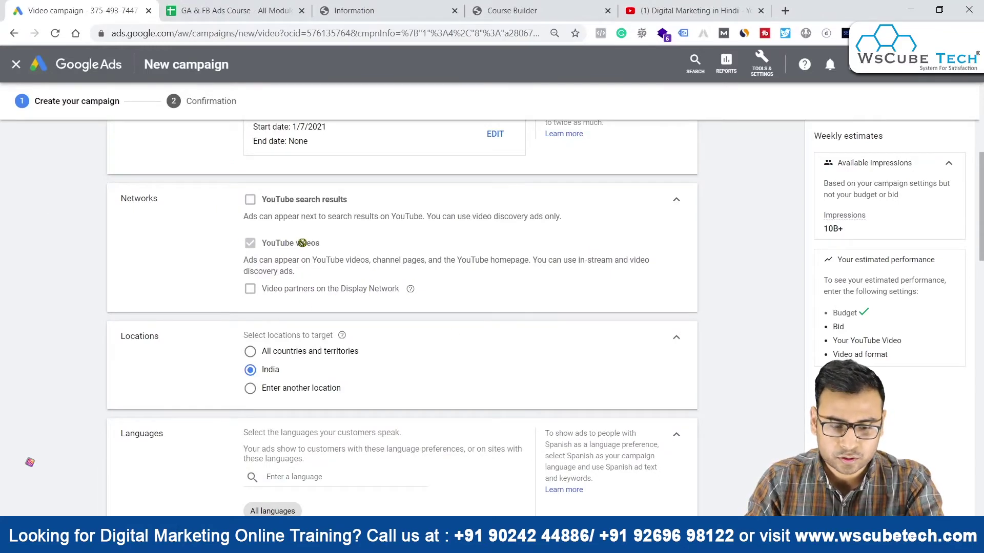
- Replace the default ad group name 'Video custom - 2021-01-07' with 'Placement'
scroll(429, 333, down, 4)
scroll(420, 328, down, 4)
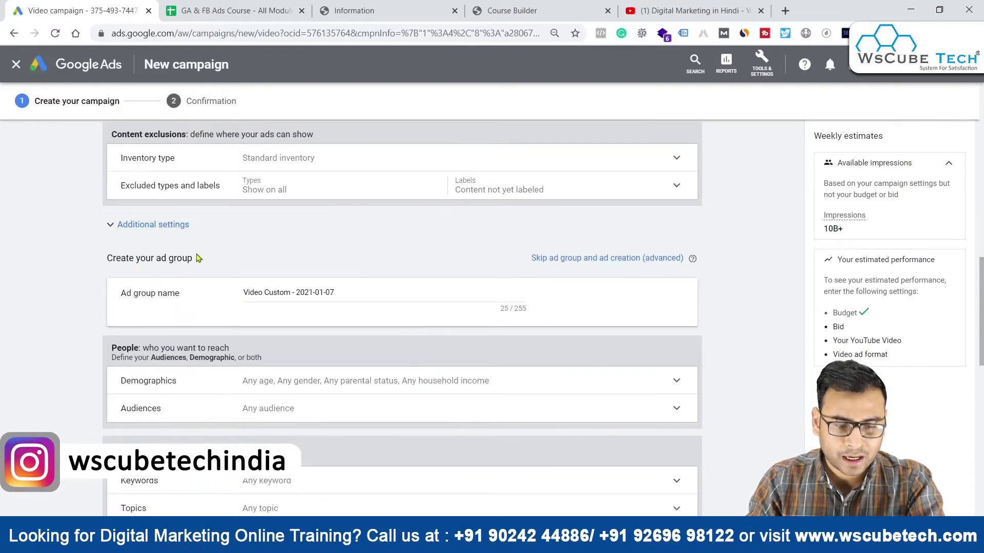
triple_click(266, 293)
key(BackSpace)
text({pla)
key(BackSpace)
key(BackSpace)
key(BackSpace)
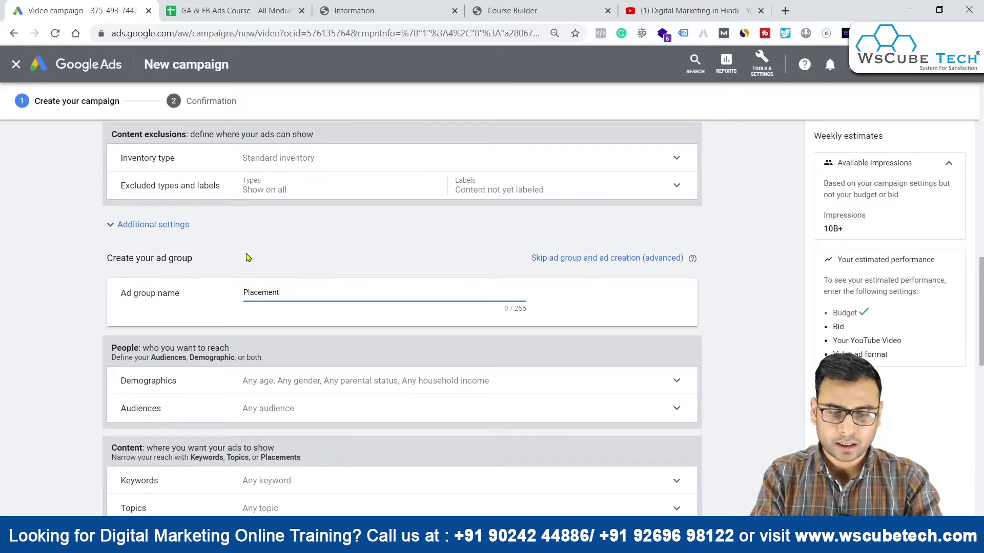
scroll(395, 332, down, 3)
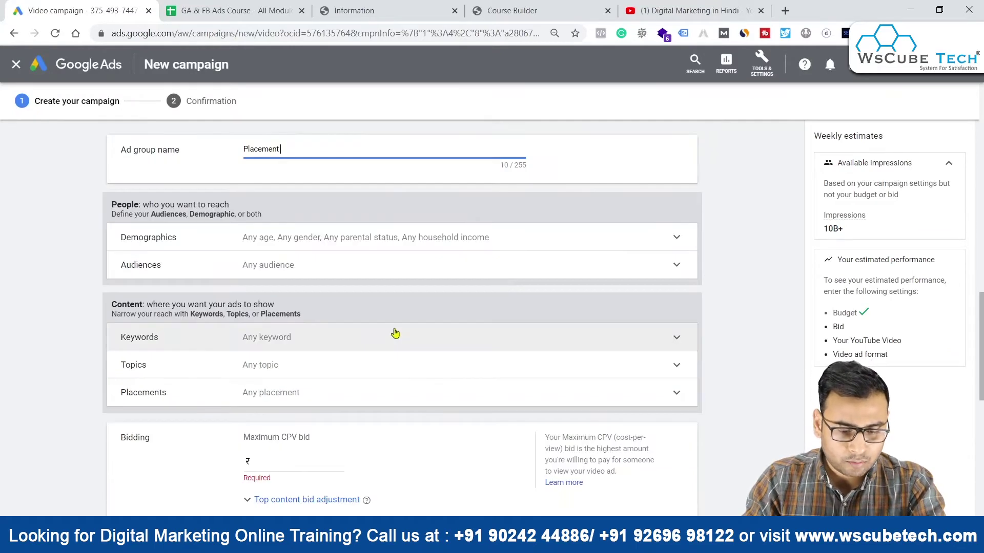
- Expand Placements targeting, start a placement search, and view YouTube results for 'Digital Marketing in Hindi'
click(176, 398)
scroll(193, 404, down, 3)
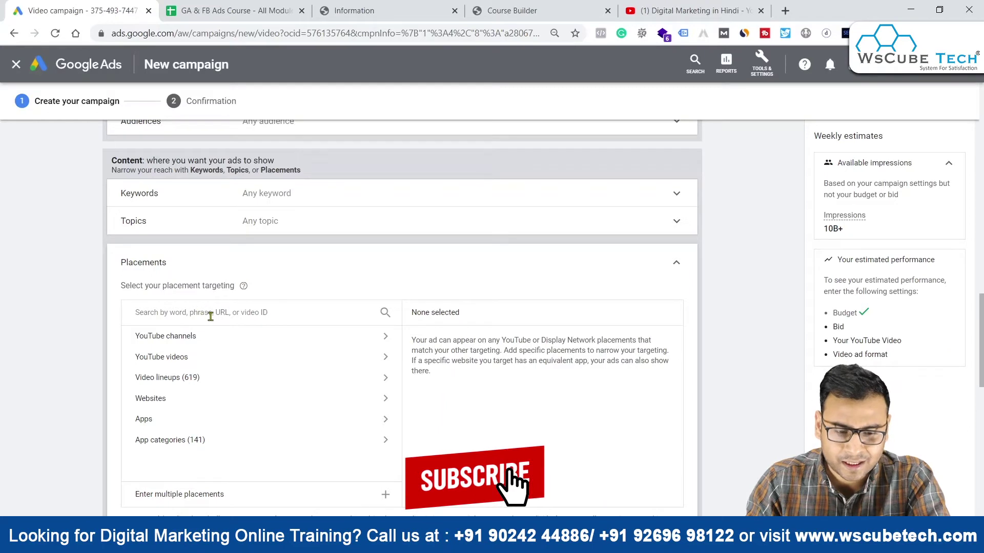
click(248, 313)
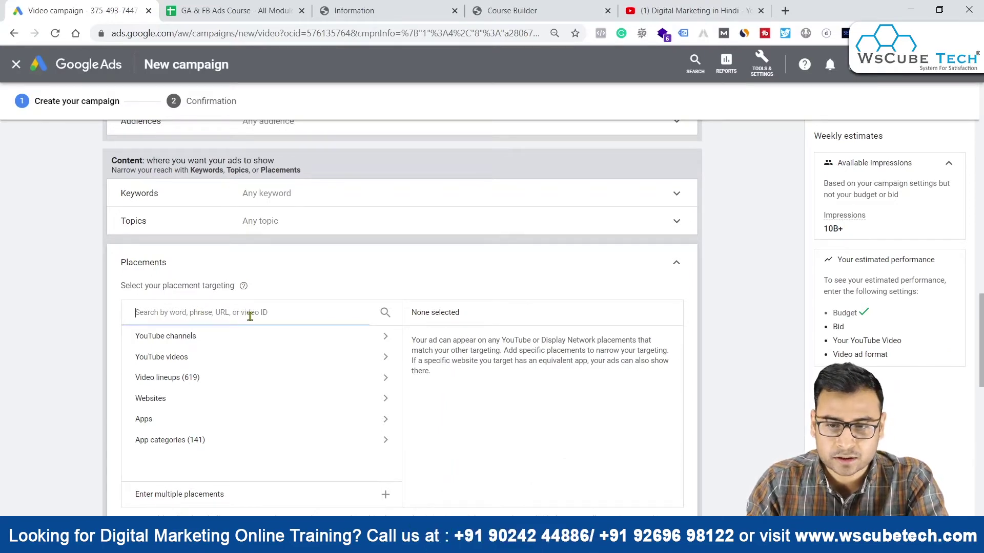
click(715, 6)
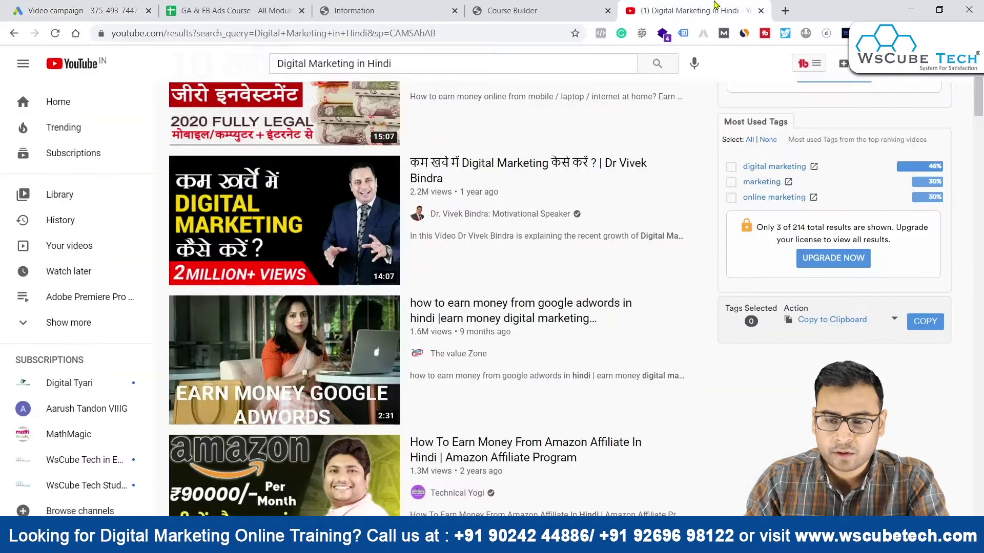
scroll(446, 61, up, 5)
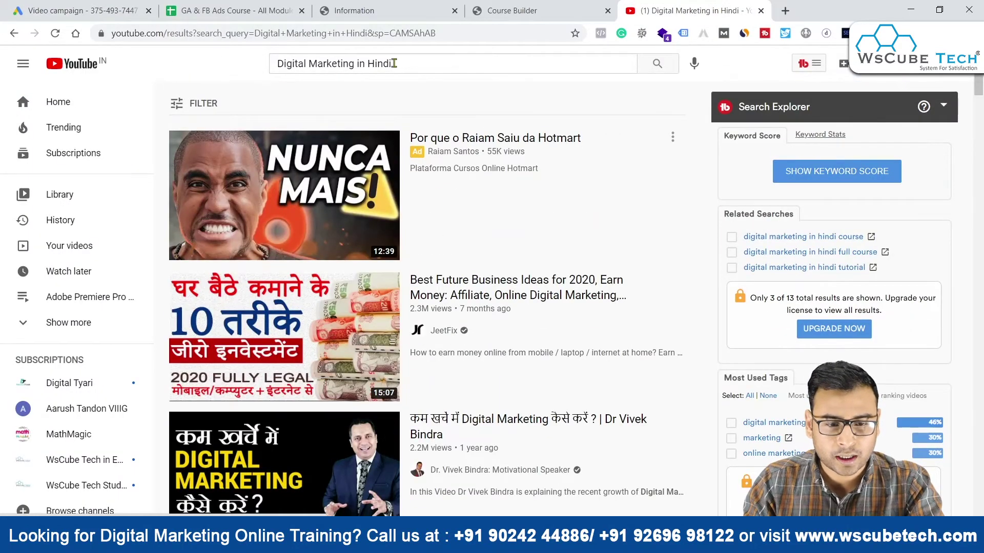
click(211, 104)
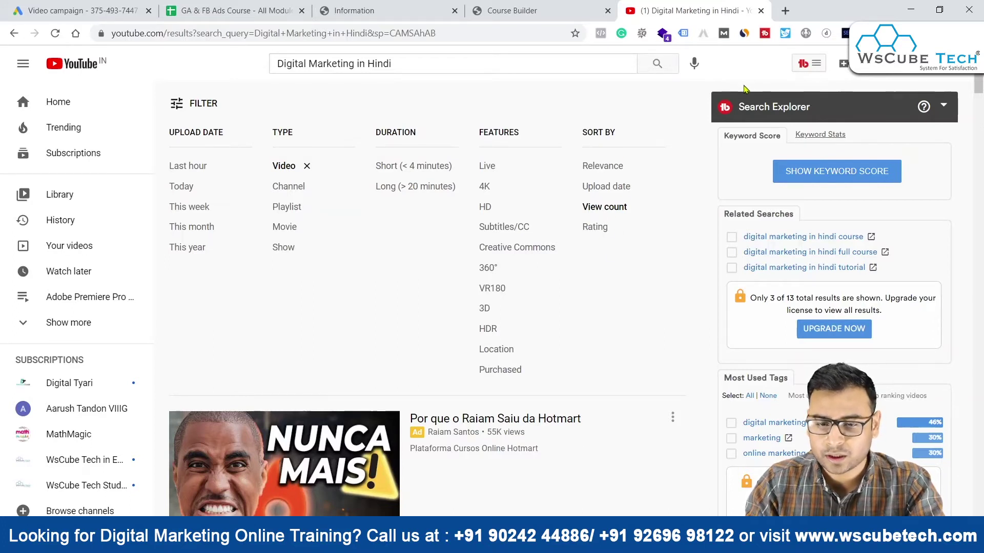
click(200, 103)
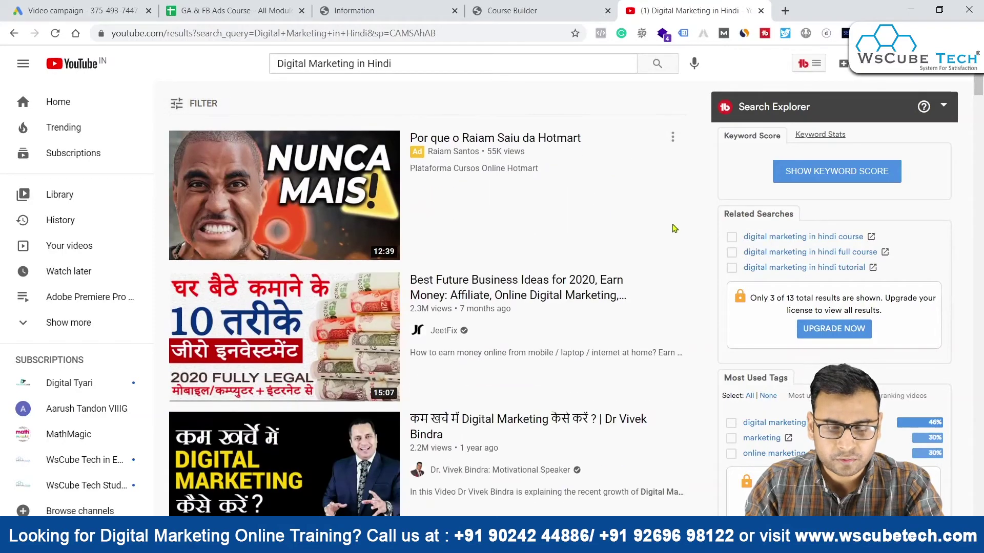
scroll(650, 240, down, 2)
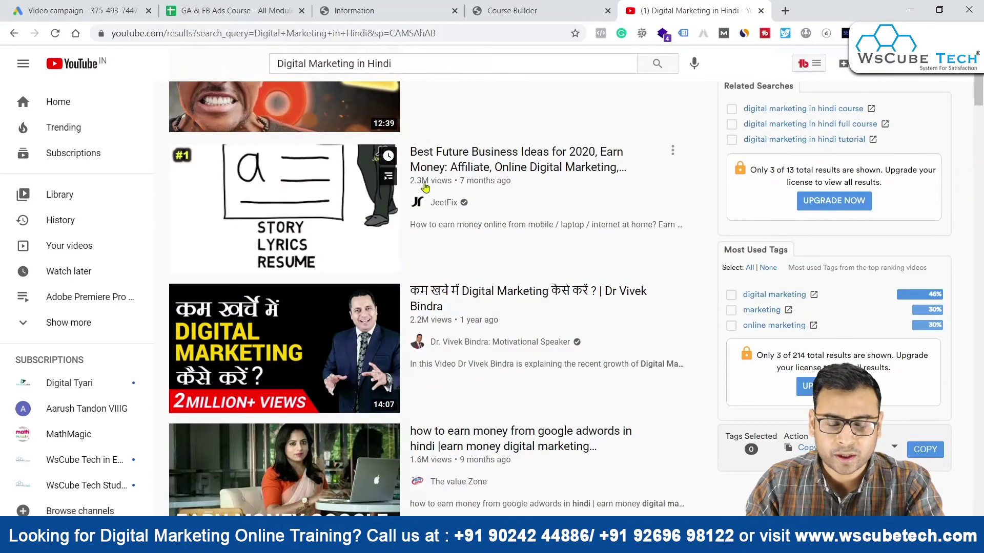
scroll(605, 249, down, 1)
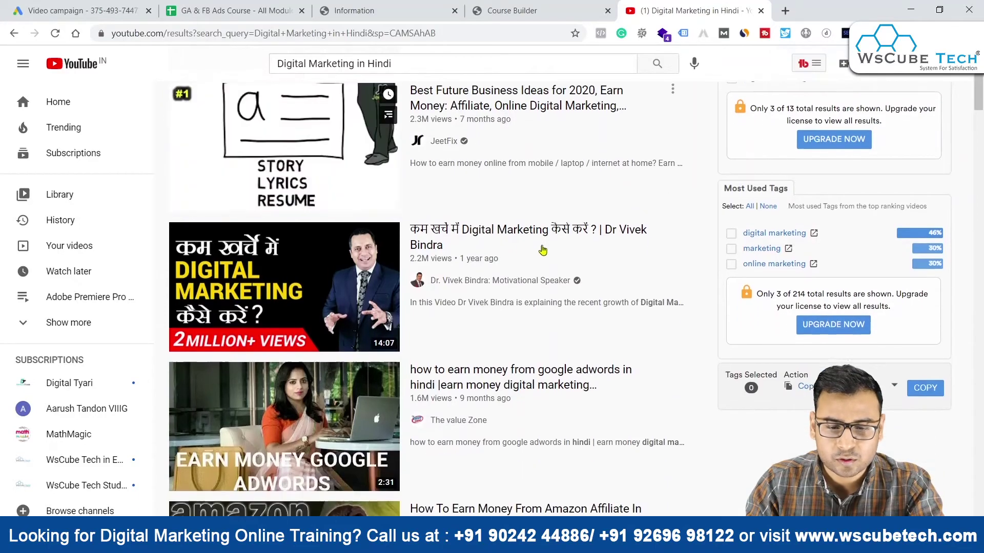
scroll(538, 259, down, 2)
scroll(588, 283, down, 2)
scroll(545, 281, down, 7)
scroll(558, 254, down, 4)
scroll(450, 270, up, 17)
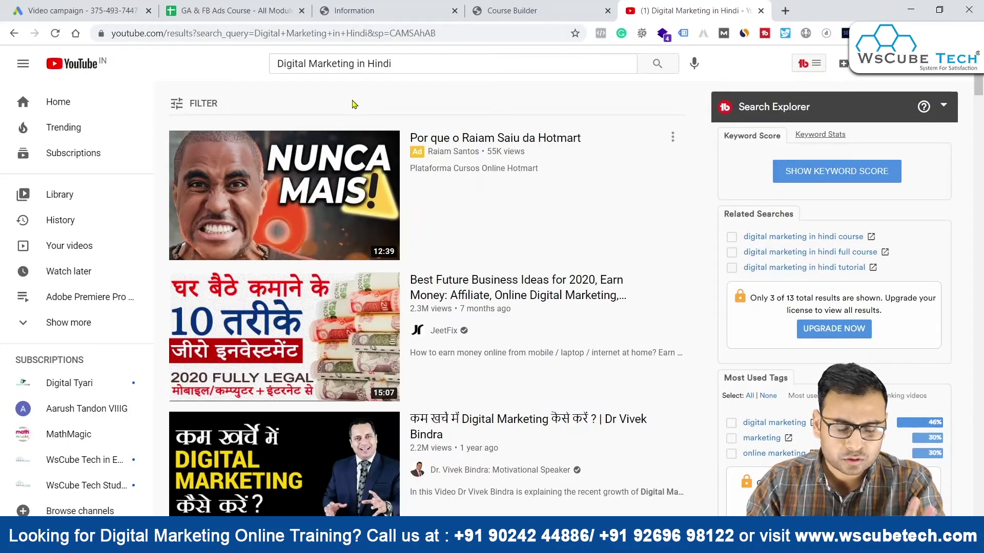
scroll(549, 237, down, 7)
scroll(557, 239, up, 7)
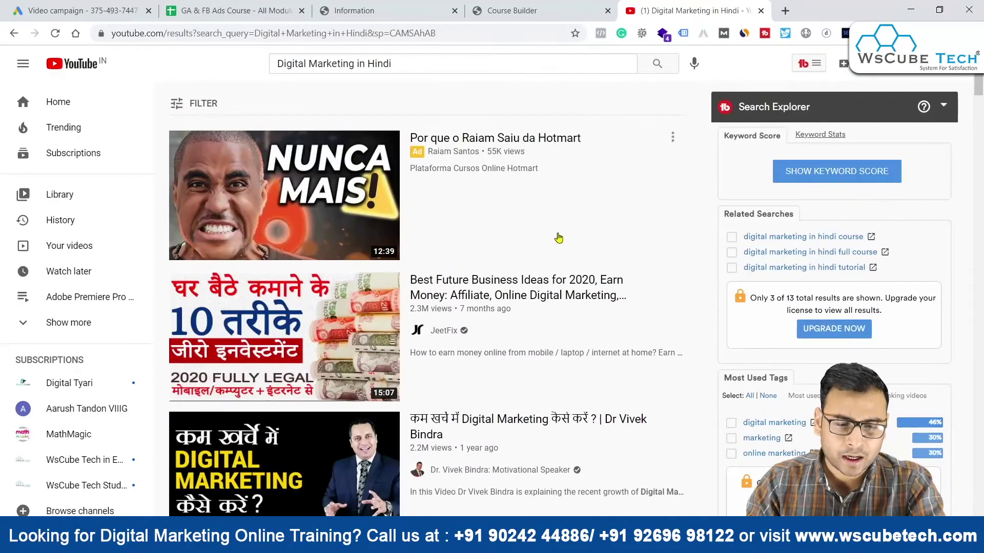